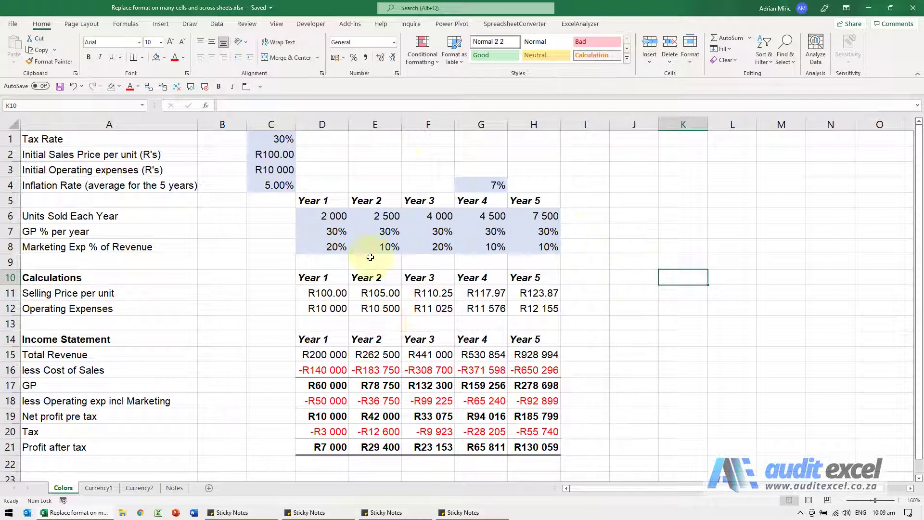
From cell E7, start a Find and Replace whose find format is the light blue fill
{"action": "left_click", "coordinate": [356, 226]}
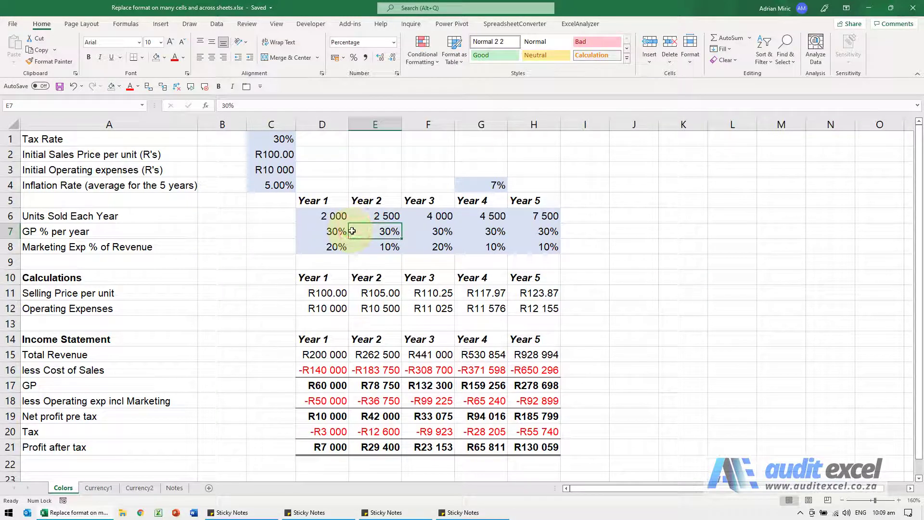
{"action": "key", "text": "ctrl+h"}
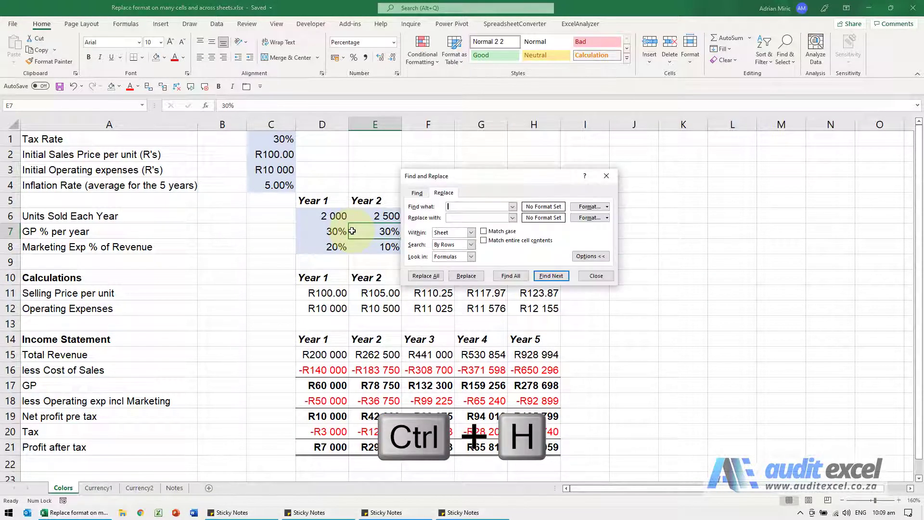
{"action": "left_click_drag", "start_coordinate": [478, 181], "coordinate": [636, 175]}
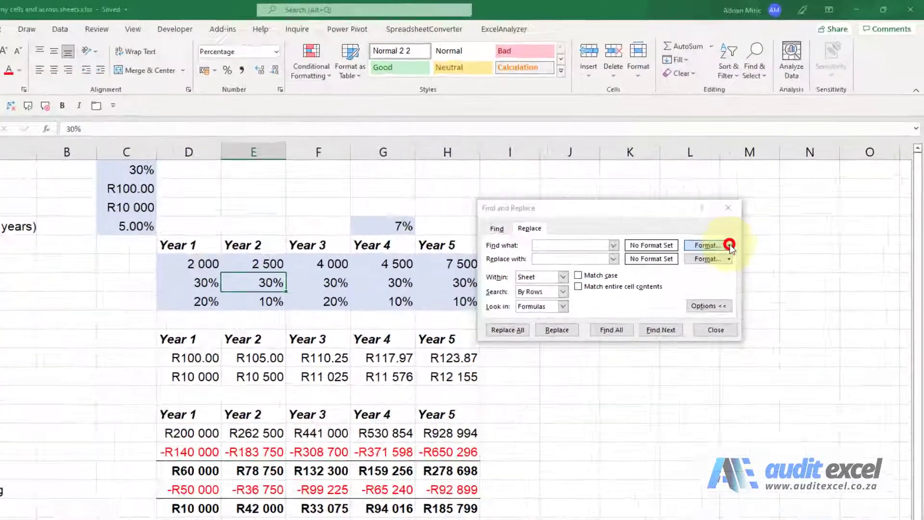
{"action": "left_click", "coordinate": [763, 201]}
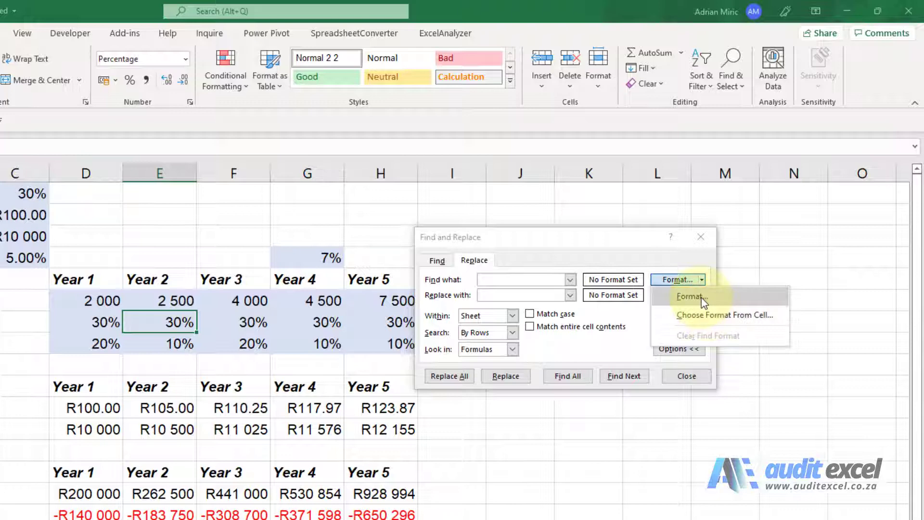
{"action": "left_click", "coordinate": [700, 297]}
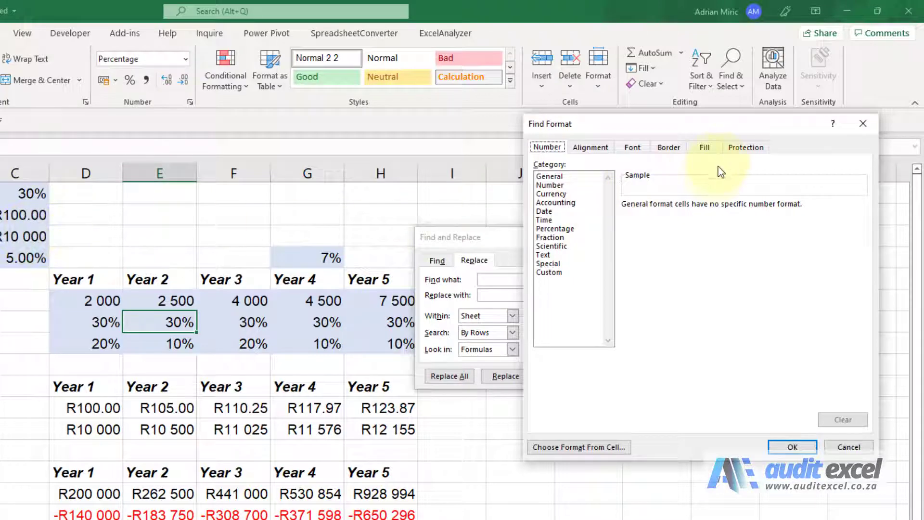
{"action": "left_click", "coordinate": [704, 148]}
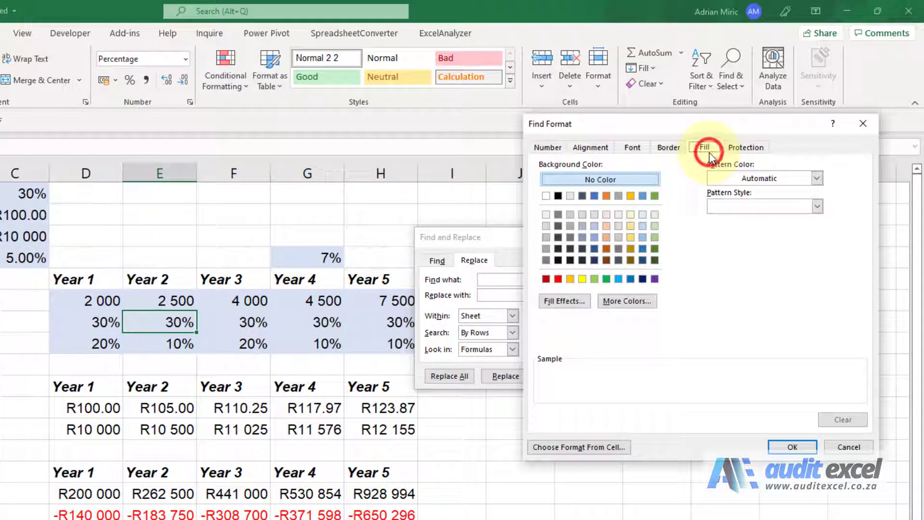
{"action": "left_click", "coordinate": [596, 214]}
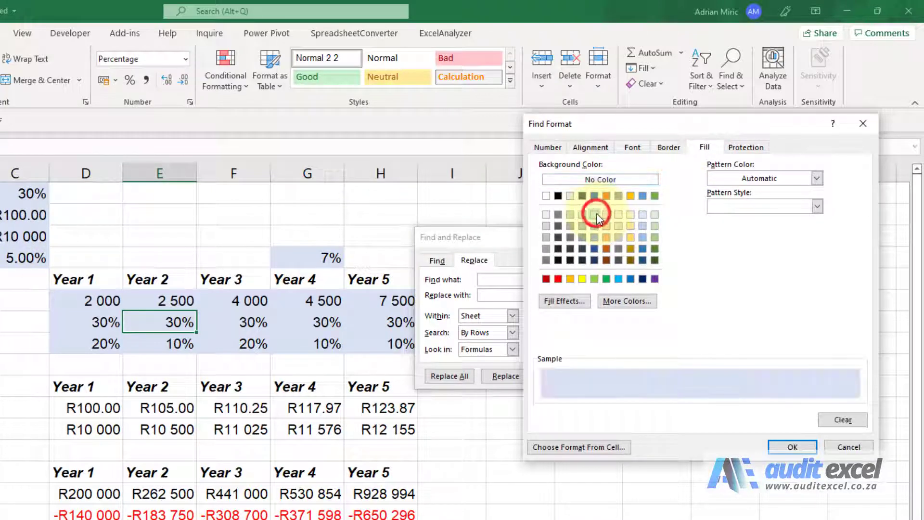
Confirm light blue as the find format and set a yellow fill as the replacement format
{"action": "left_click", "coordinate": [780, 447]}
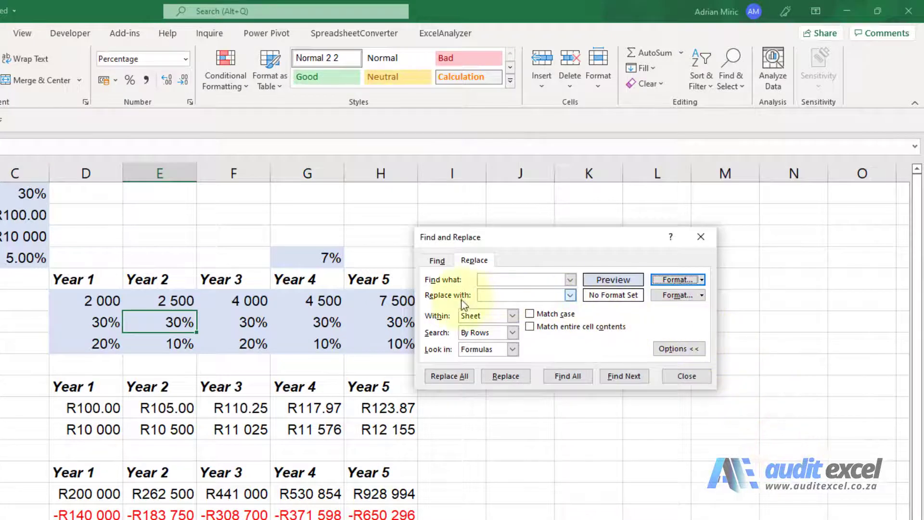
{"action": "left_click", "coordinate": [701, 295]}
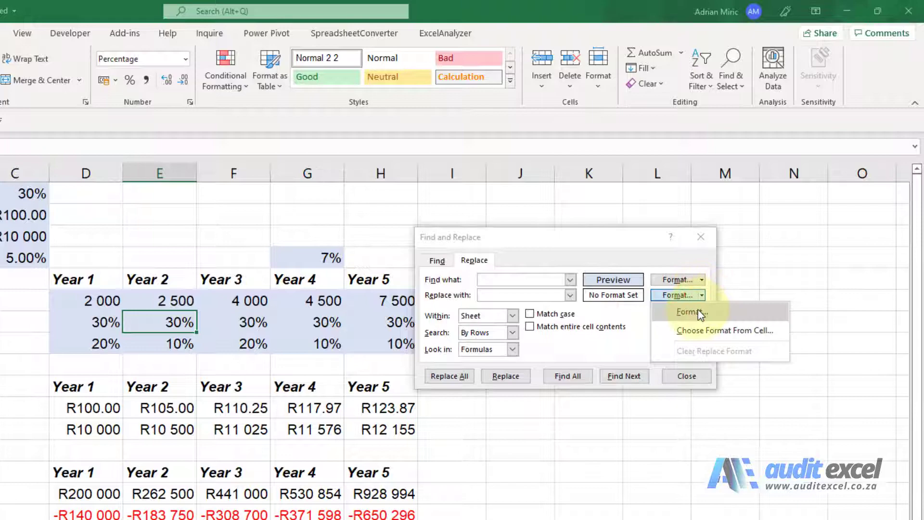
{"action": "left_click", "coordinate": [699, 313]}
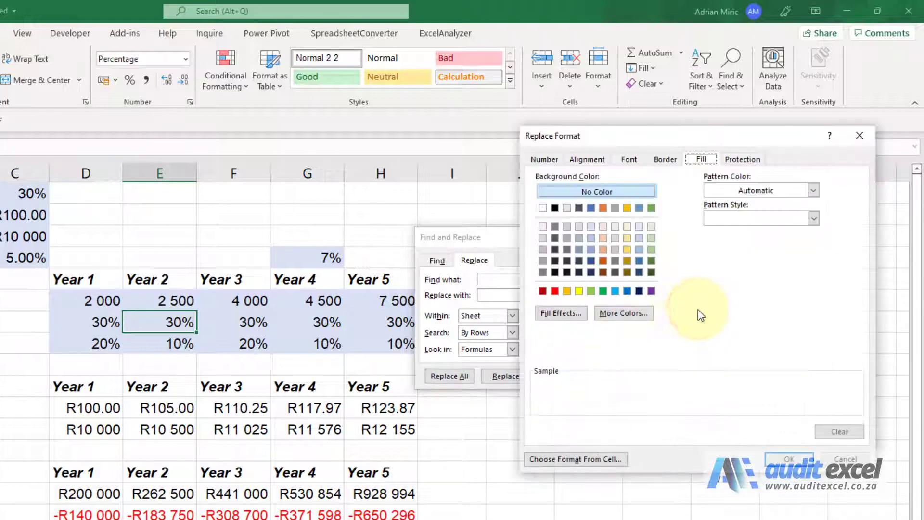
{"action": "left_click", "coordinate": [579, 290]}
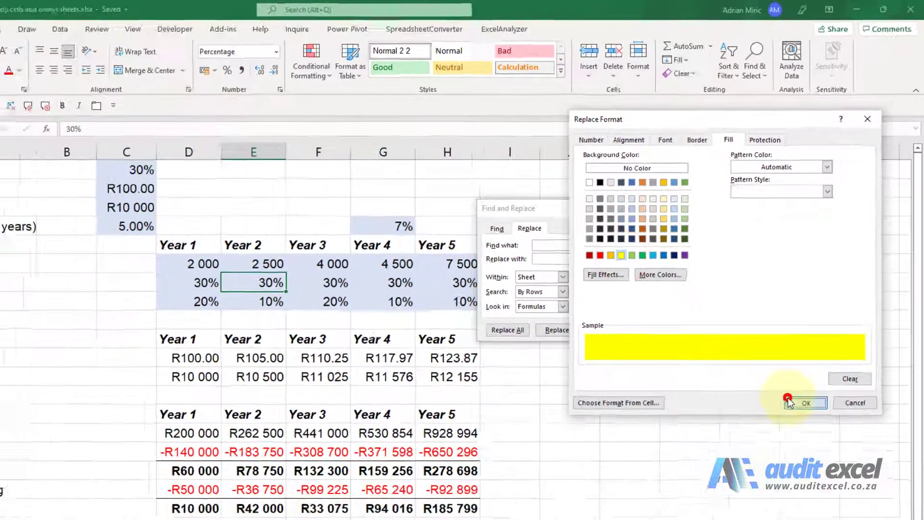
{"action": "left_click", "coordinate": [787, 401]}
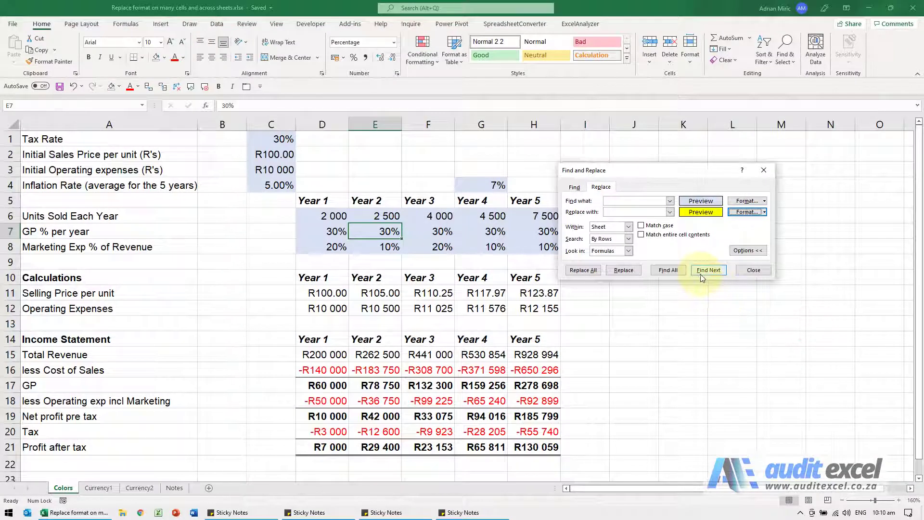
Within the sheet, recolour all 20 light-blue cells yellow with Replace All, then close the dialog
{"action": "left_click", "coordinate": [628, 227]}
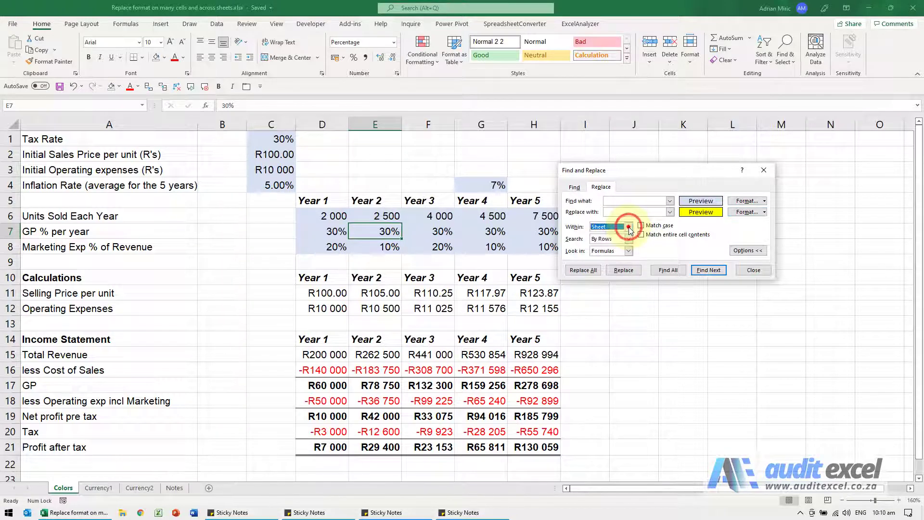
{"action": "left_click", "coordinate": [628, 227]}
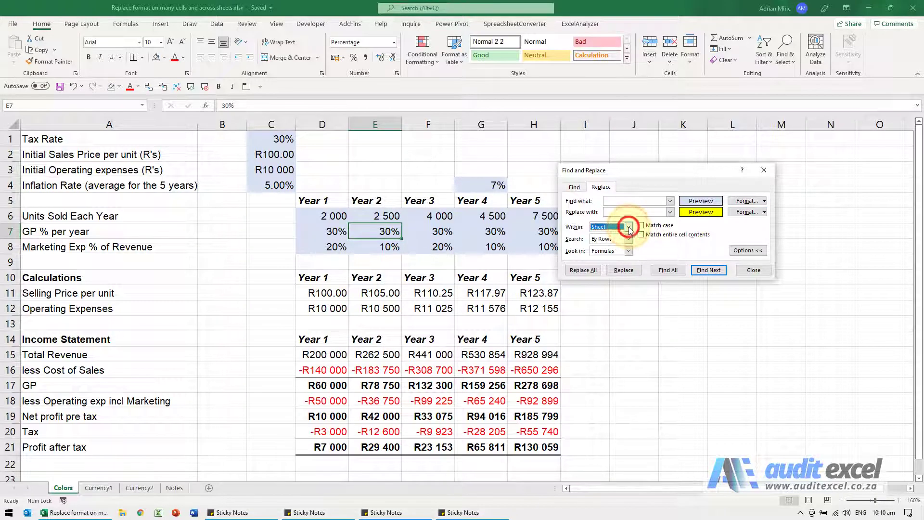
{"action": "left_click", "coordinate": [585, 274]}
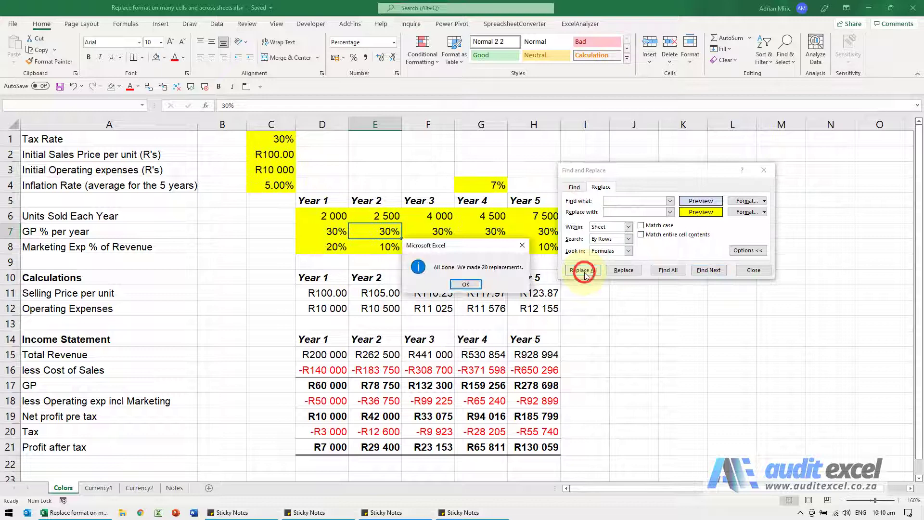
{"action": "left_click", "coordinate": [465, 284]}
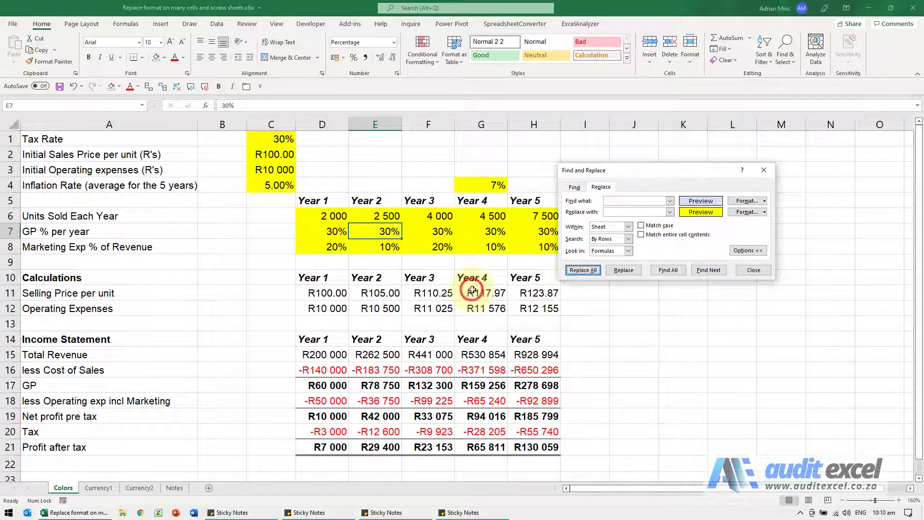
{"action": "left_click", "coordinate": [745, 270]}
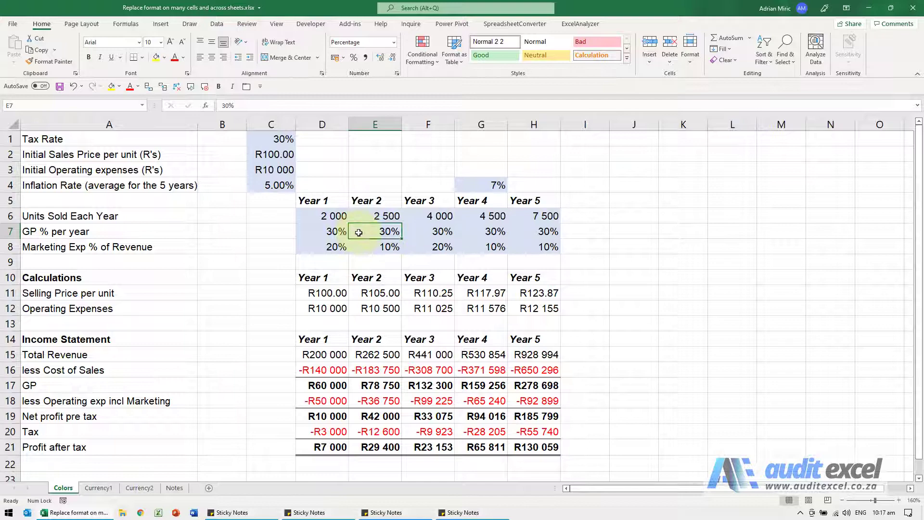
Reopen Find and Replace and clear both the find and replacement formats
{"action": "key", "text": "ctrl+h"}
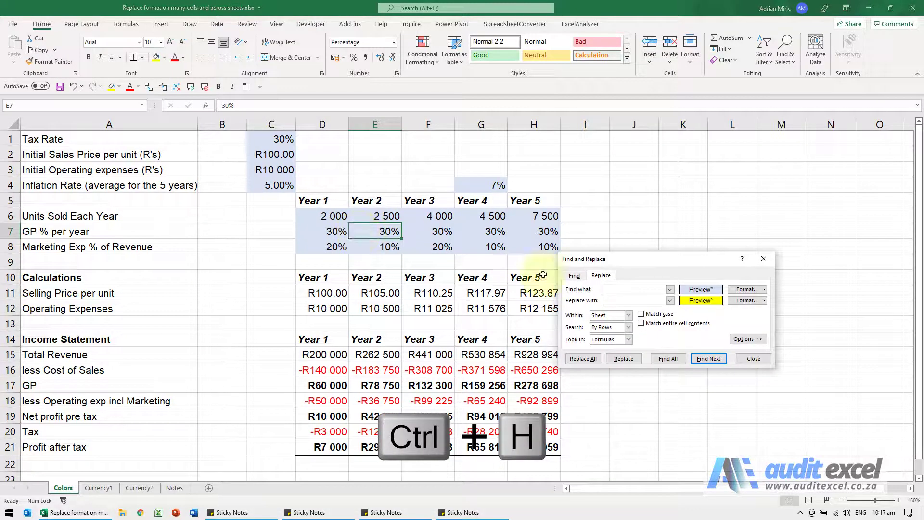
{"action": "left_click_drag", "start_coordinate": [673, 269], "coordinate": [663, 184]}
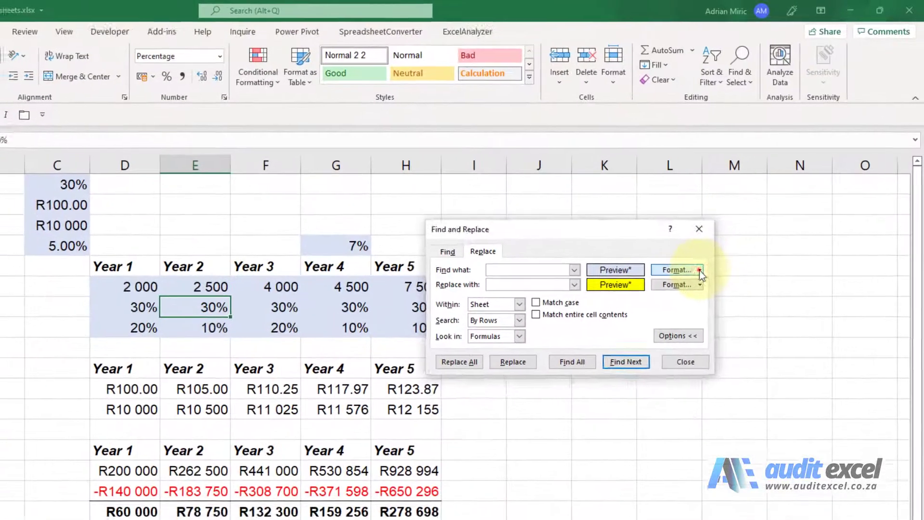
{"action": "left_click", "coordinate": [700, 270]}
{"action": "left_click", "coordinate": [717, 321]}
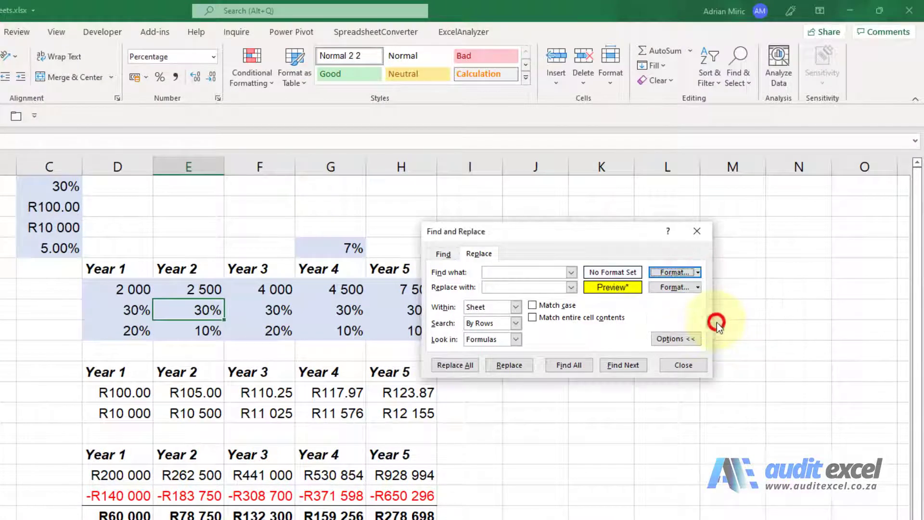
{"action": "left_click", "coordinate": [698, 288]}
{"action": "left_click", "coordinate": [707, 338]}
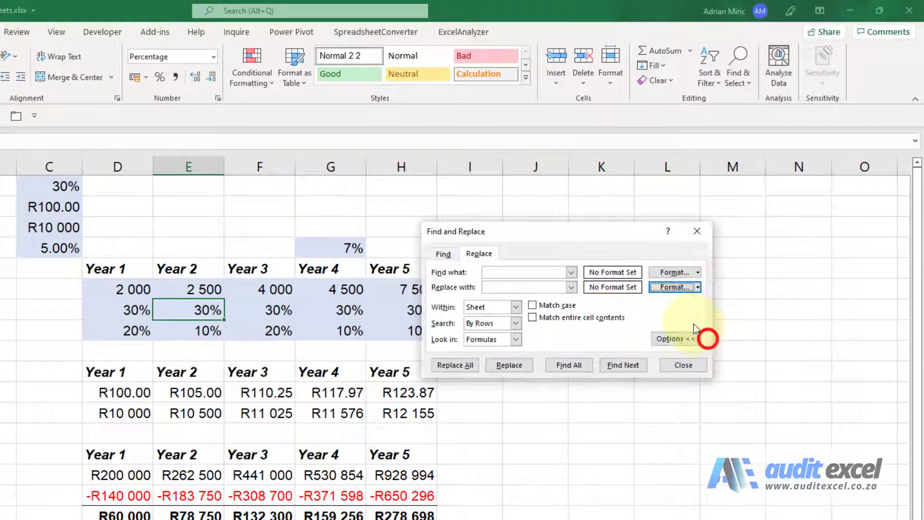
Take the find format from the 30% cell C1, set a yellow replacement fill, and run Replace All
{"action": "left_click", "coordinate": [697, 271]}
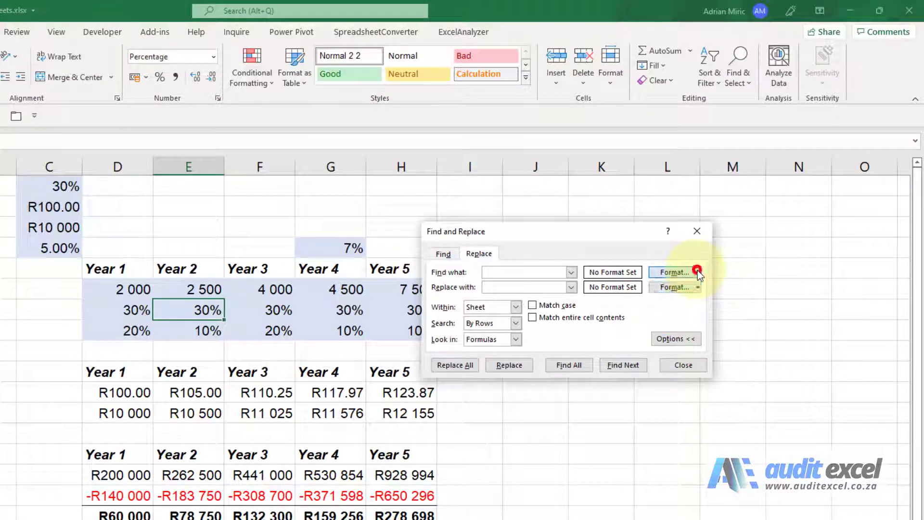
{"action": "left_click", "coordinate": [697, 300]}
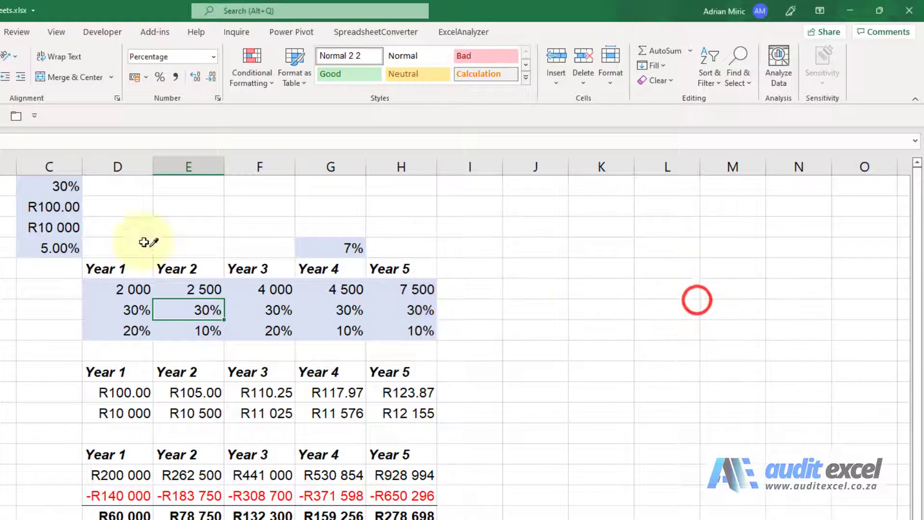
{"action": "left_click", "coordinate": [64, 186]}
{"action": "left_click", "coordinate": [698, 287]}
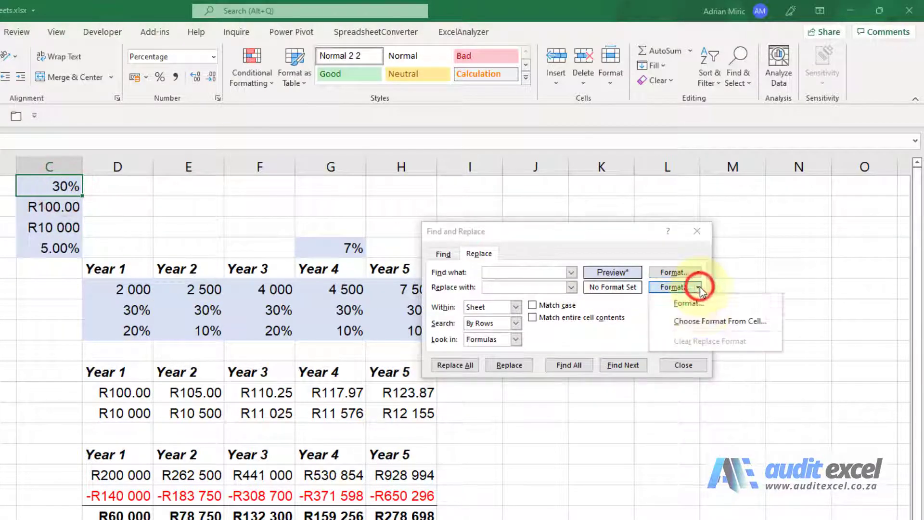
{"action": "left_click", "coordinate": [695, 302]}
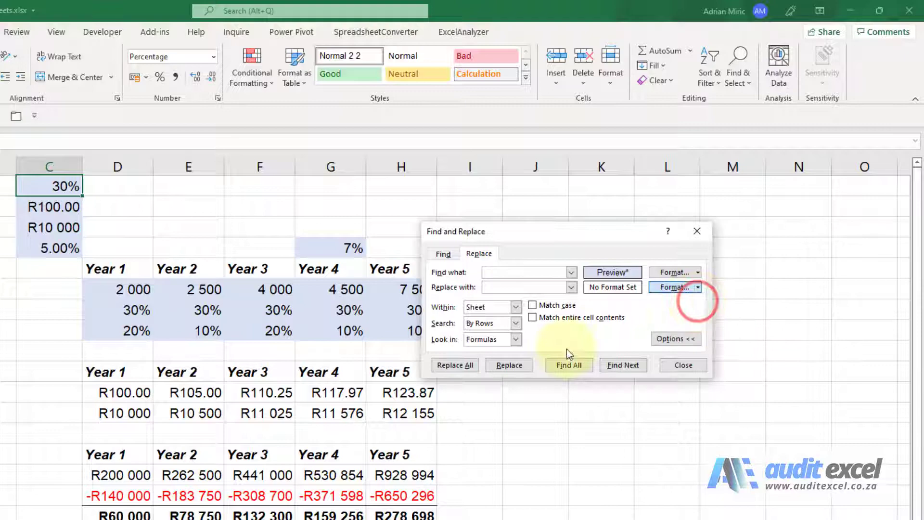
{"action": "left_click", "coordinate": [583, 283]}
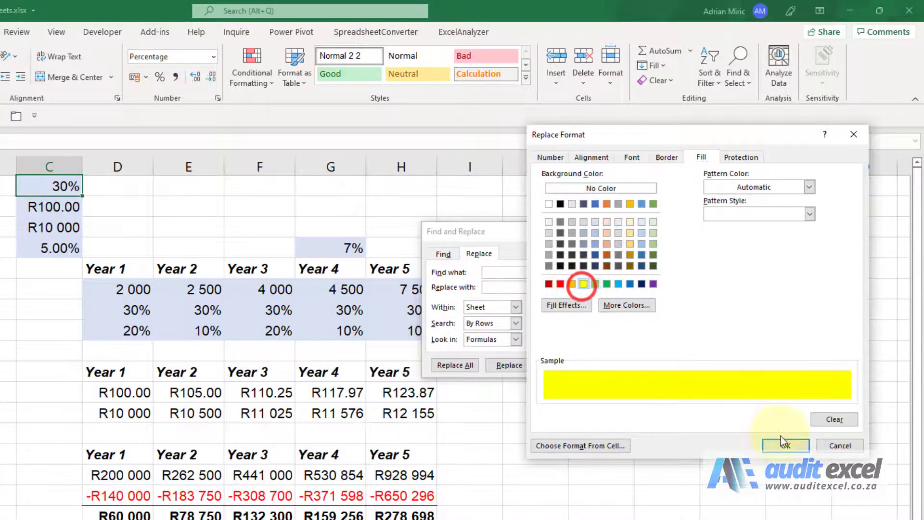
{"action": "left_click", "coordinate": [784, 444]}
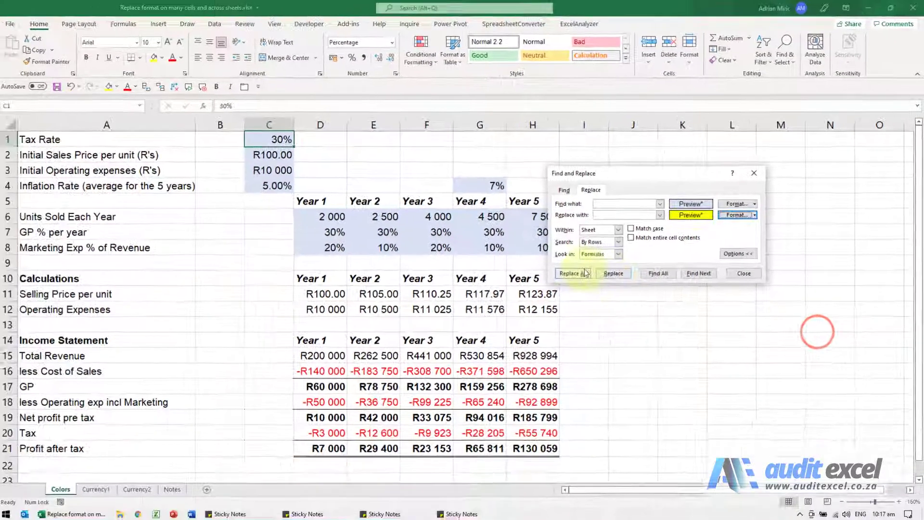
{"action": "left_click", "coordinate": [586, 272]}
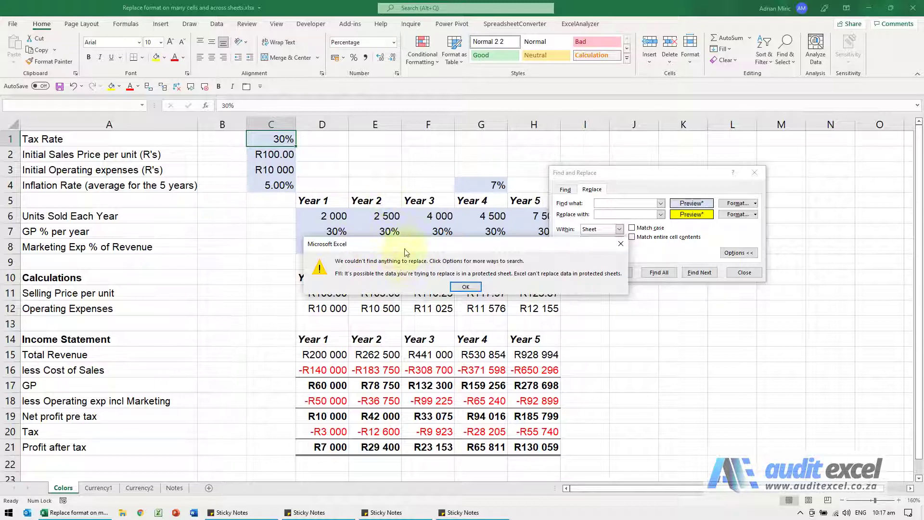
Acknowledge the 'couldn't find anything to replace' warning with OK
{"action": "left_click", "coordinate": [466, 288]}
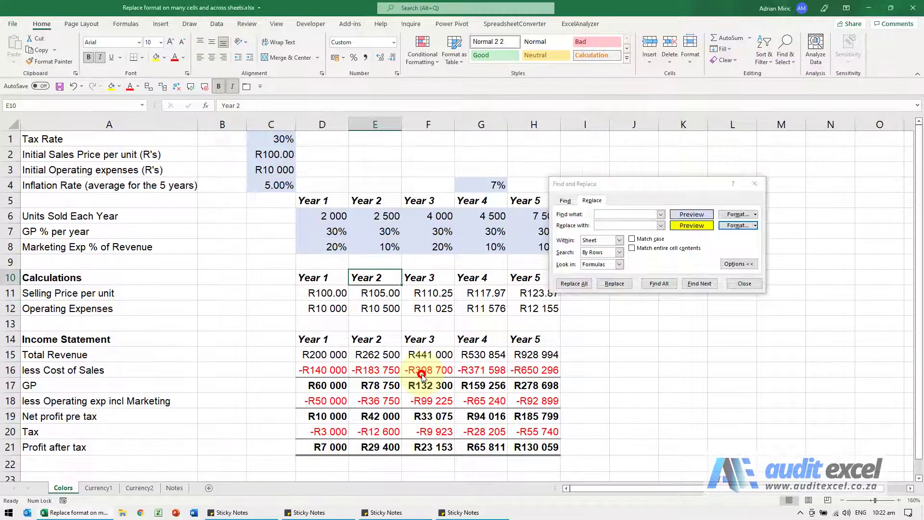
Go to the Currency1 sheet and clear the previous find and replacement formats
{"action": "left_click", "coordinate": [428, 369]}
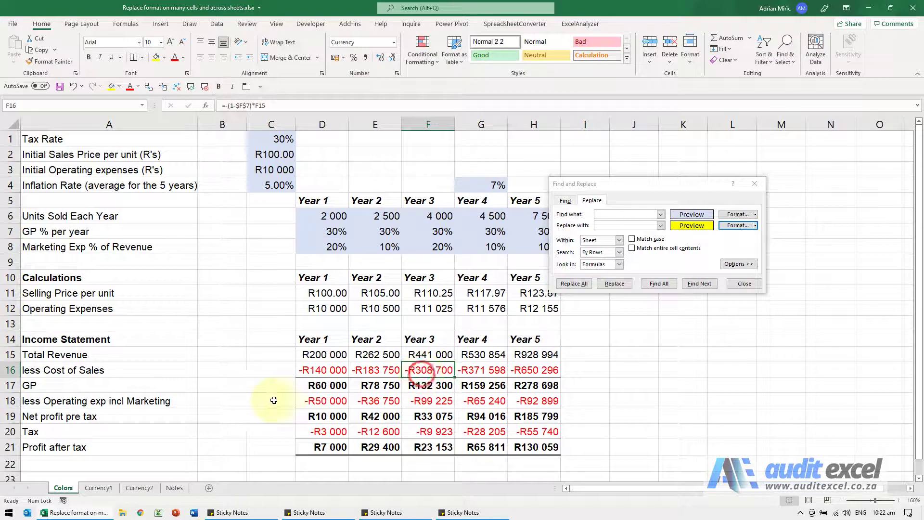
{"action": "left_click", "coordinate": [102, 488]}
{"action": "left_click", "coordinate": [144, 487]}
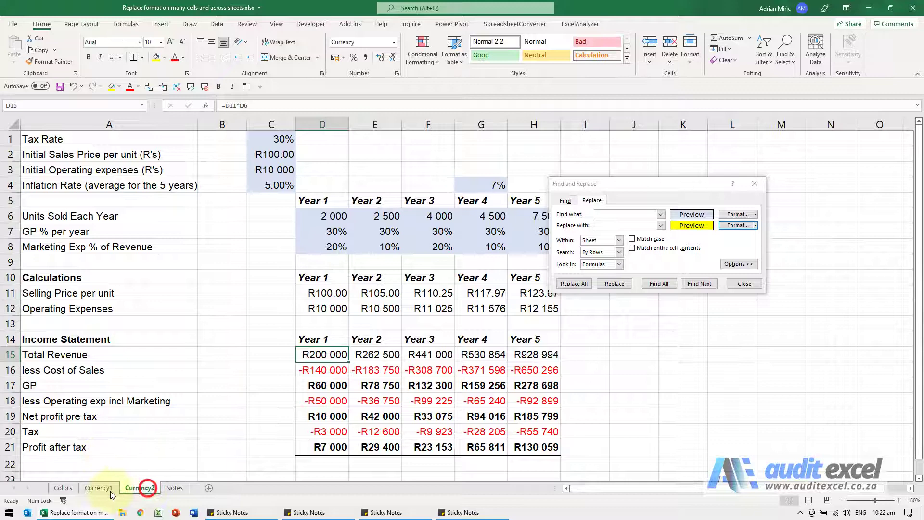
{"action": "left_click", "coordinate": [99, 487]}
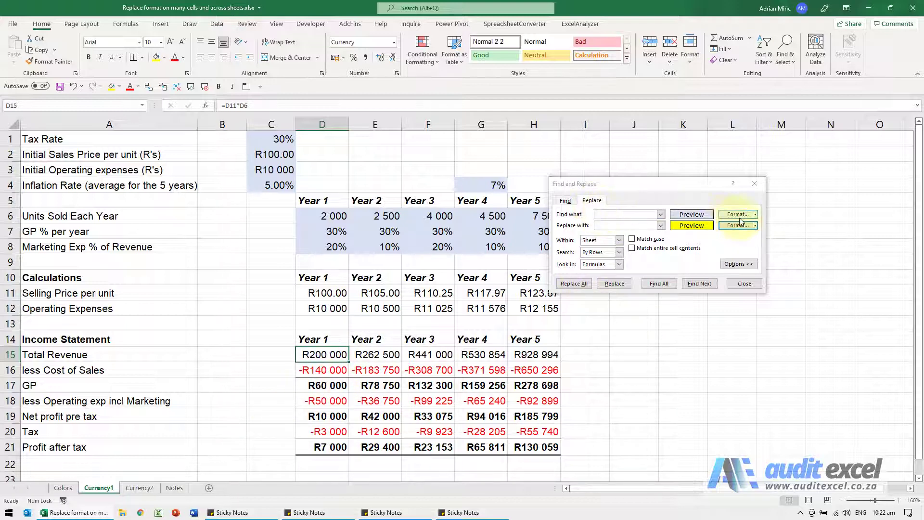
{"action": "left_click", "coordinate": [755, 214]}
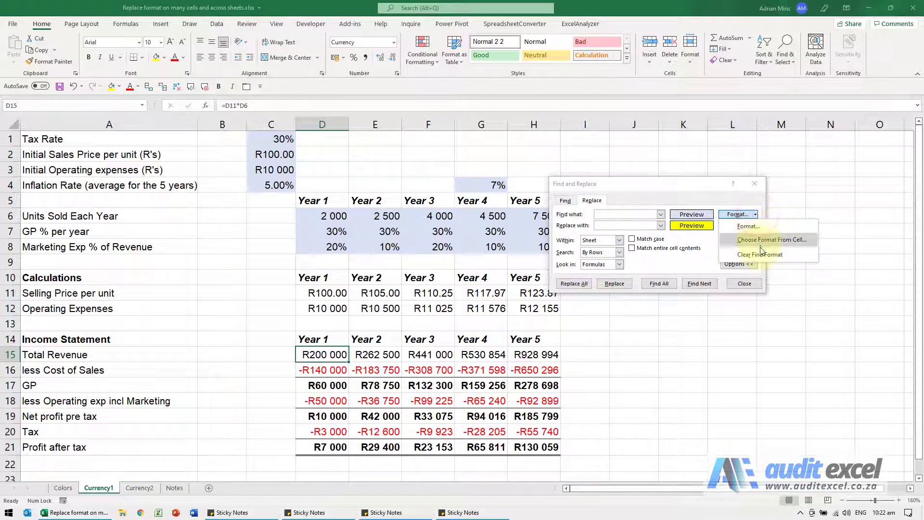
{"action": "left_click", "coordinate": [759, 253]}
{"action": "left_click", "coordinate": [755, 225]}
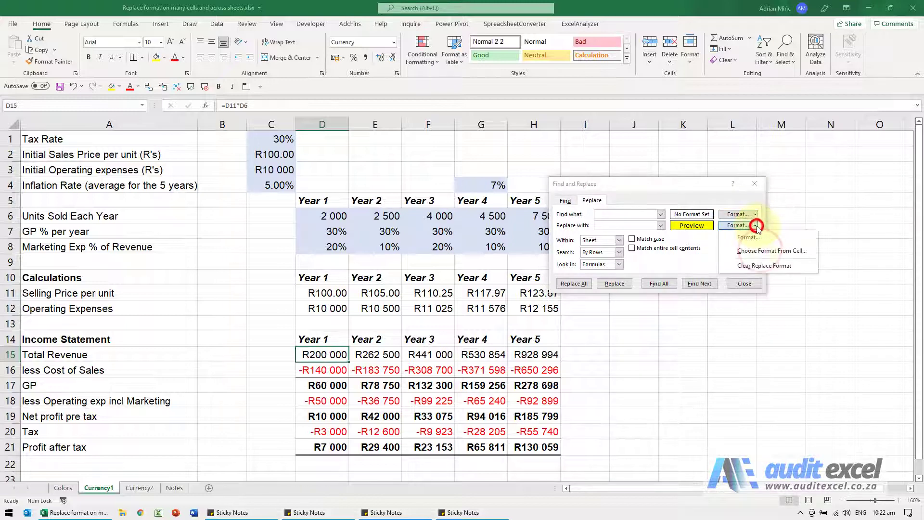
{"action": "left_click", "coordinate": [757, 265]}
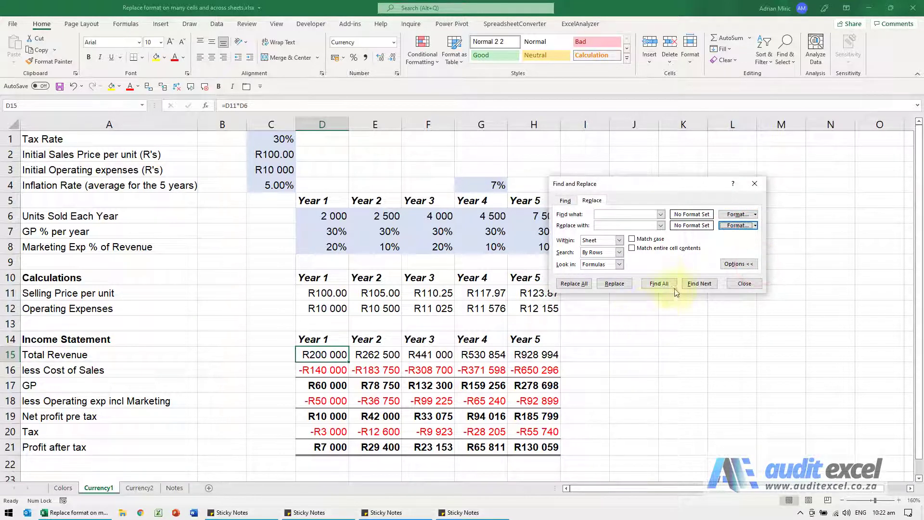
Set the find format to Currency with the R symbol, 0 decimals and red negatives
{"action": "left_click", "coordinate": [755, 214]}
{"action": "left_click", "coordinate": [754, 227]}
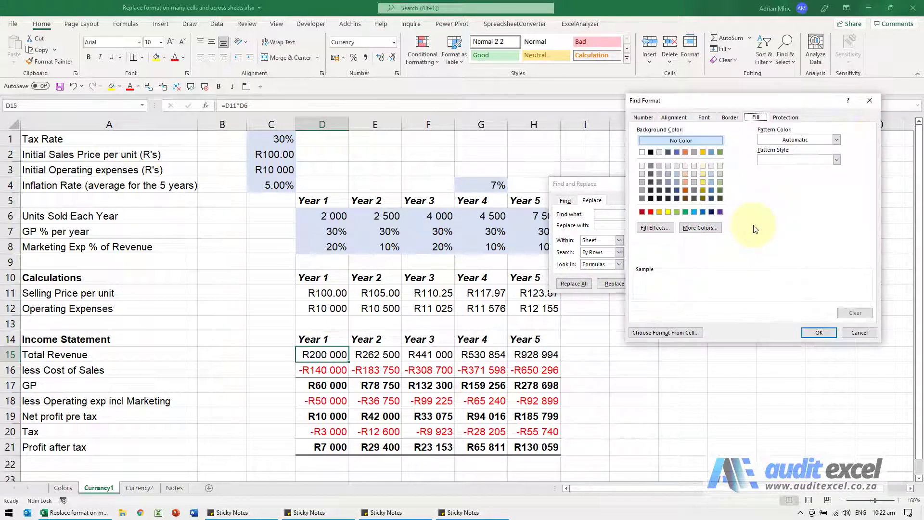
{"action": "left_click", "coordinate": [643, 118]}
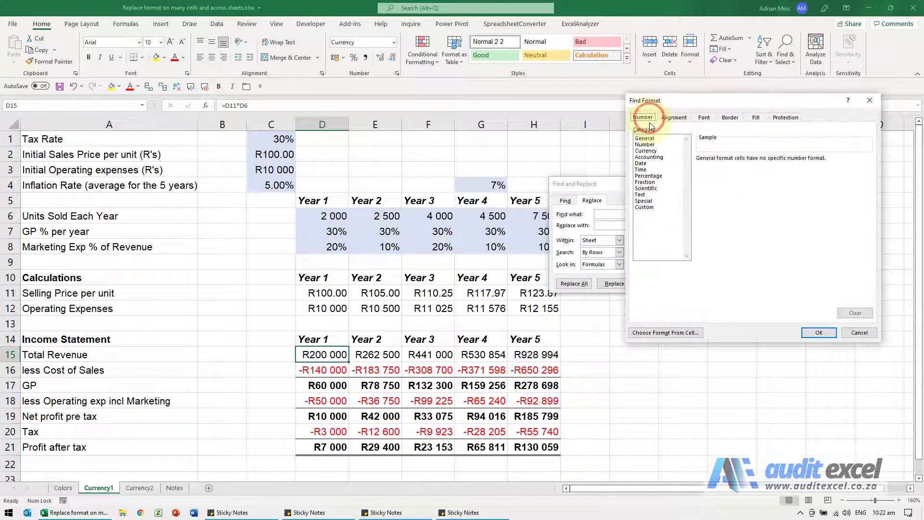
{"action": "left_click", "coordinate": [652, 151]}
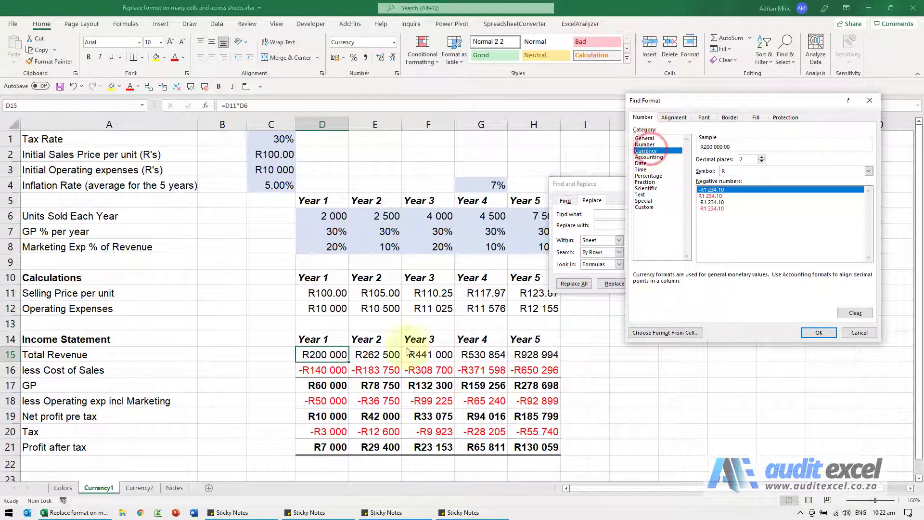
{"action": "left_click", "coordinate": [761, 161]}
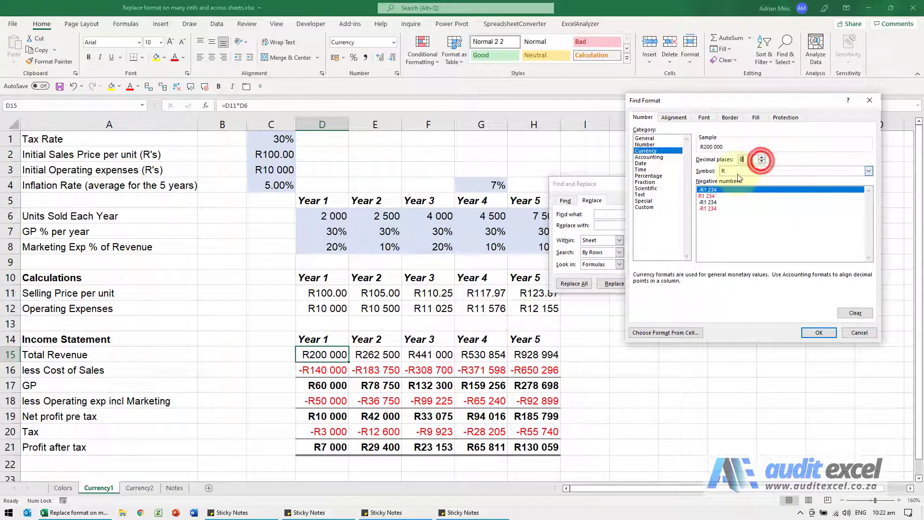
{"action": "left_click", "coordinate": [720, 208]}
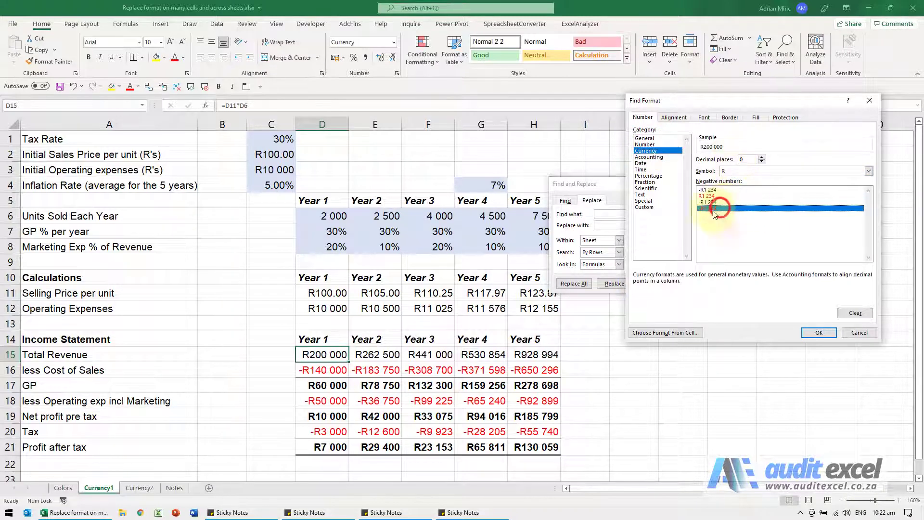
{"action": "left_click", "coordinate": [807, 332]}
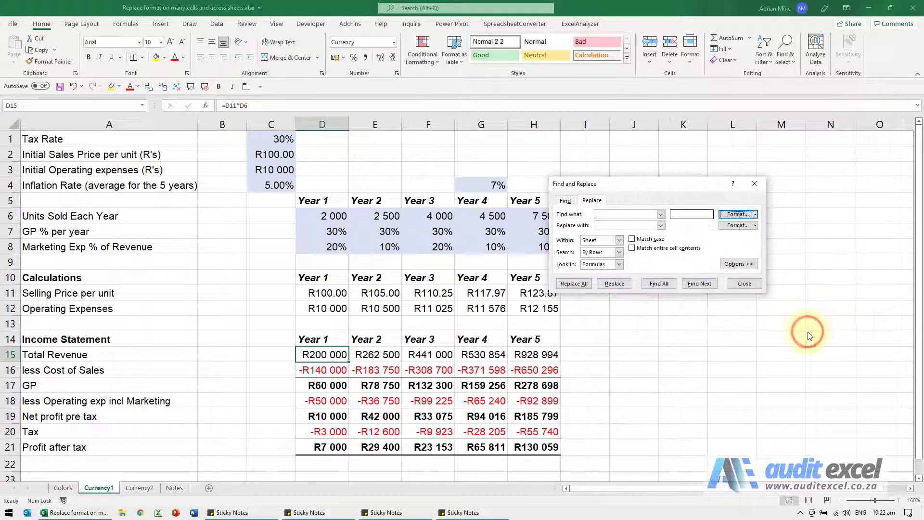
Set the replacement format to Currency with $ English (United States), 0 decimals, red negatives
{"action": "left_click", "coordinate": [756, 225]}
{"action": "left_click", "coordinate": [755, 228]}
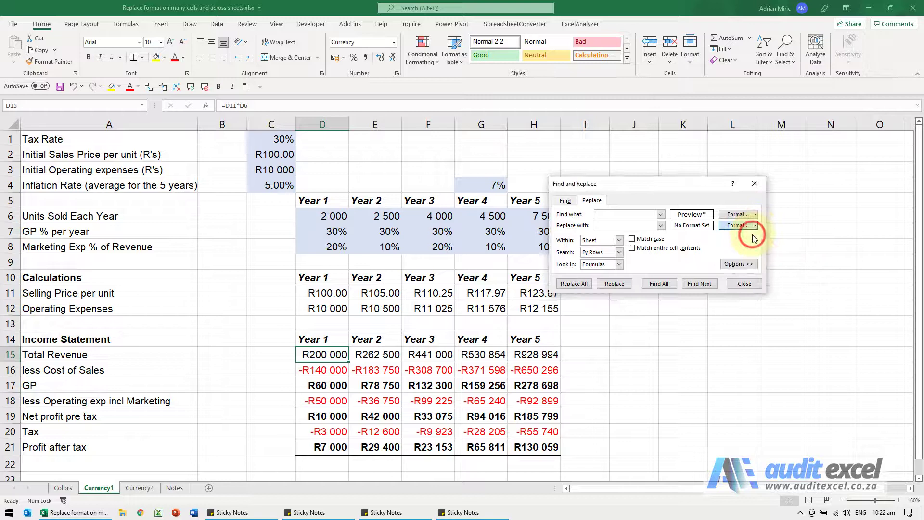
{"action": "left_click", "coordinate": [657, 160]}
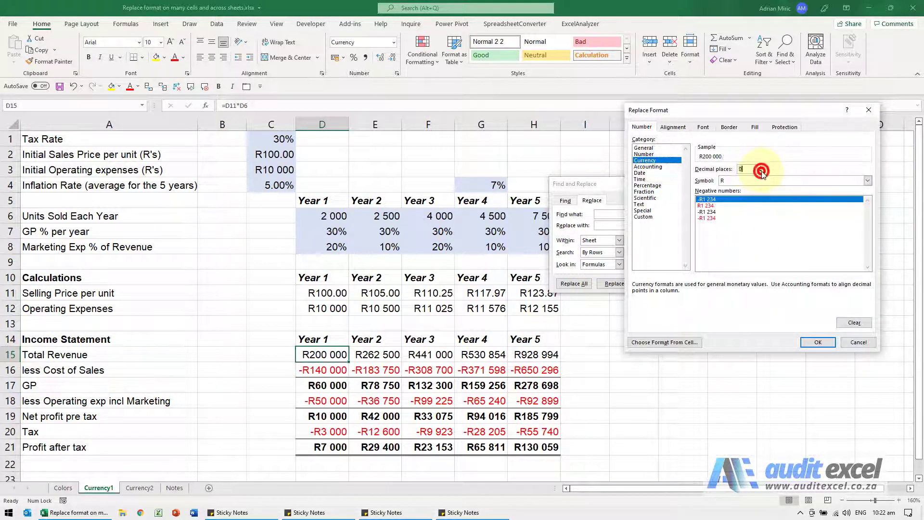
{"action": "left_click", "coordinate": [755, 180]}
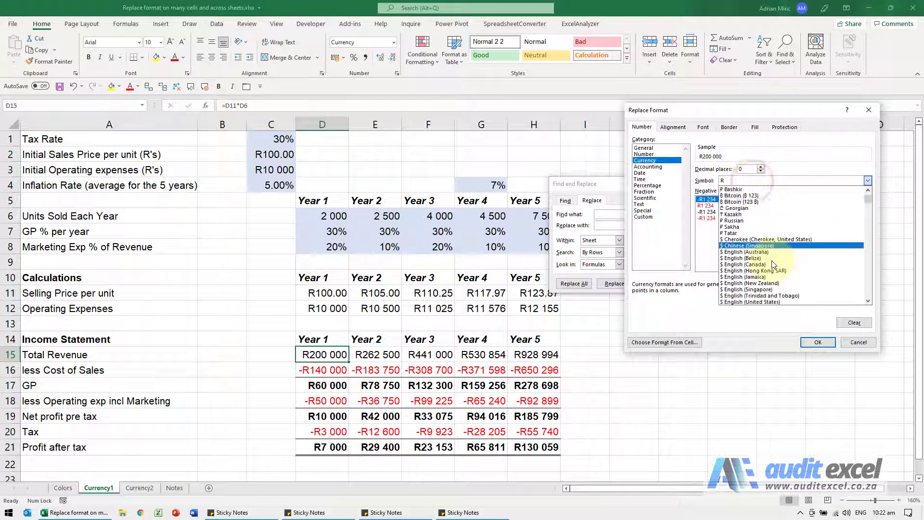
{"action": "scroll", "coordinate": [773, 264], "scroll_direction": "down", "scroll_amount": 2}
{"action": "left_click", "coordinate": [772, 276]}
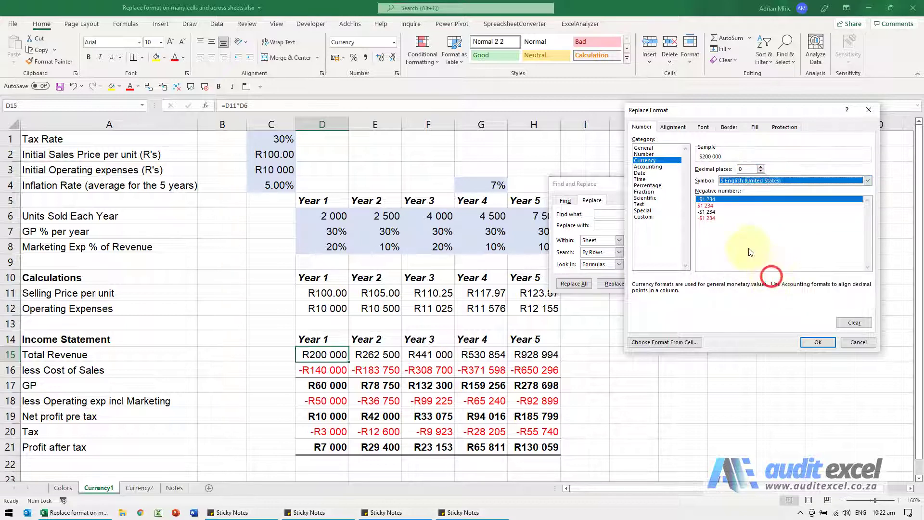
{"action": "left_click", "coordinate": [708, 218]}
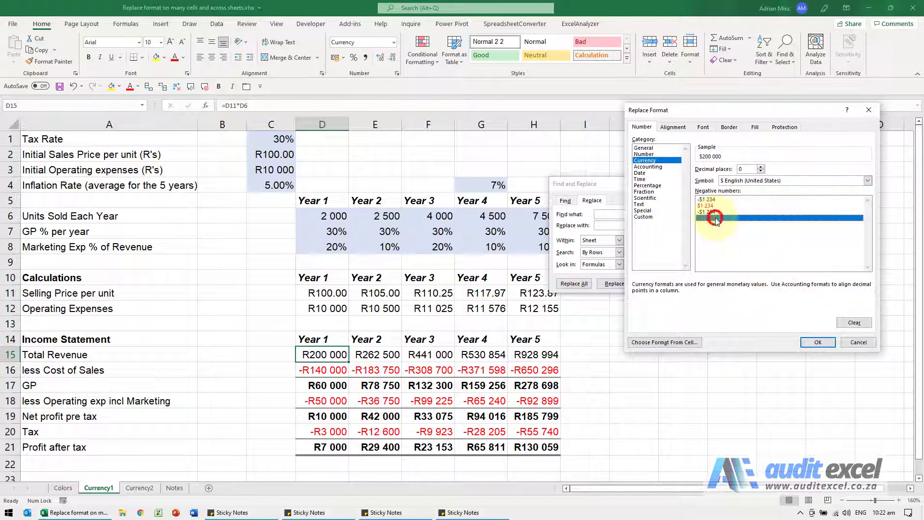
{"action": "left_click", "coordinate": [816, 342]}
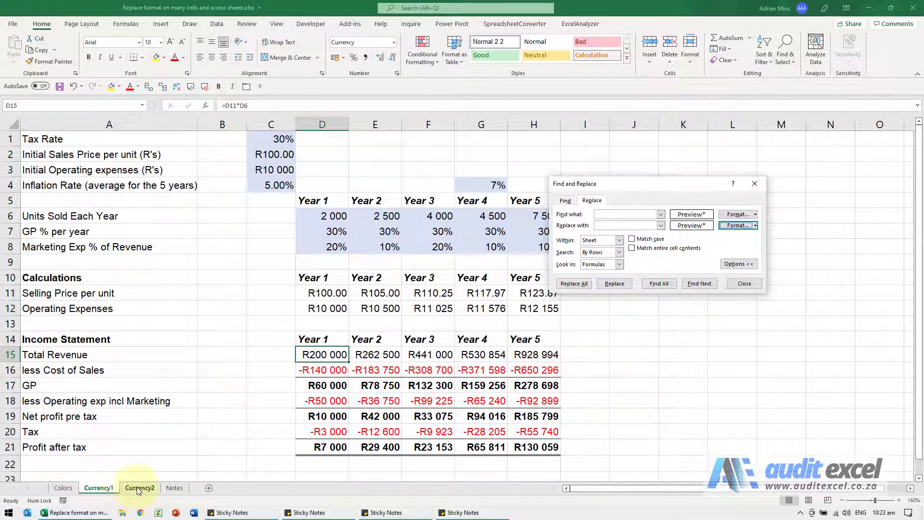
Group Currency1 with Currency2, make all 82 Rand-to-dollar replacements, close, and view Currency1
{"action": "key", "text": "ctrl"}
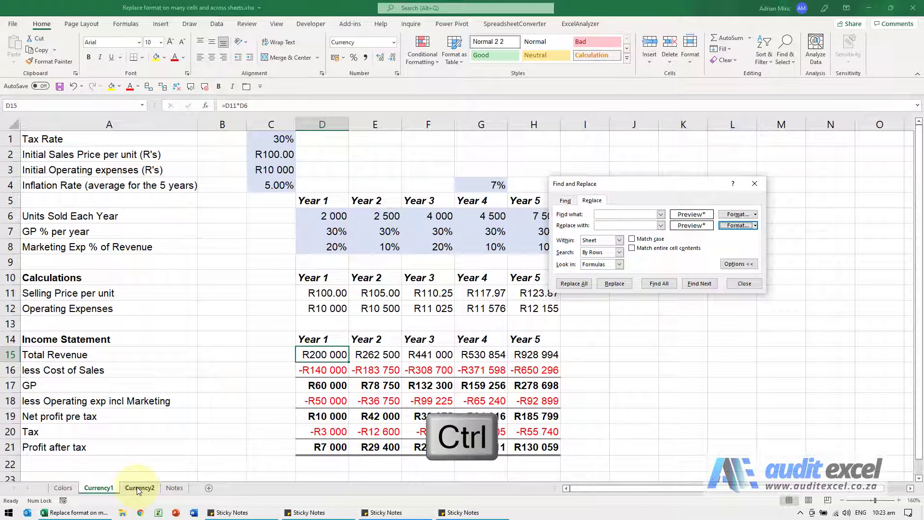
{"action": "left_click", "coordinate": [137, 488], "text": "ctrl"}
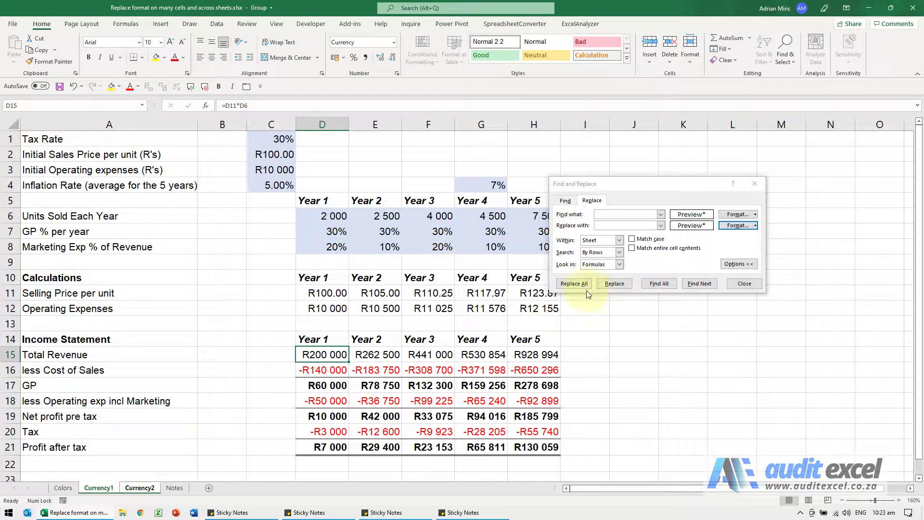
{"action": "left_click", "coordinate": [573, 284]}
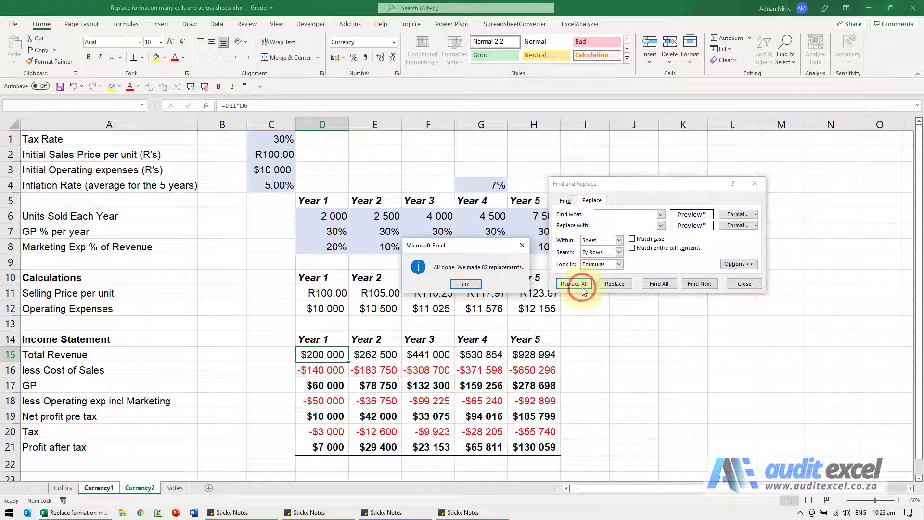
{"action": "left_click", "coordinate": [474, 284]}
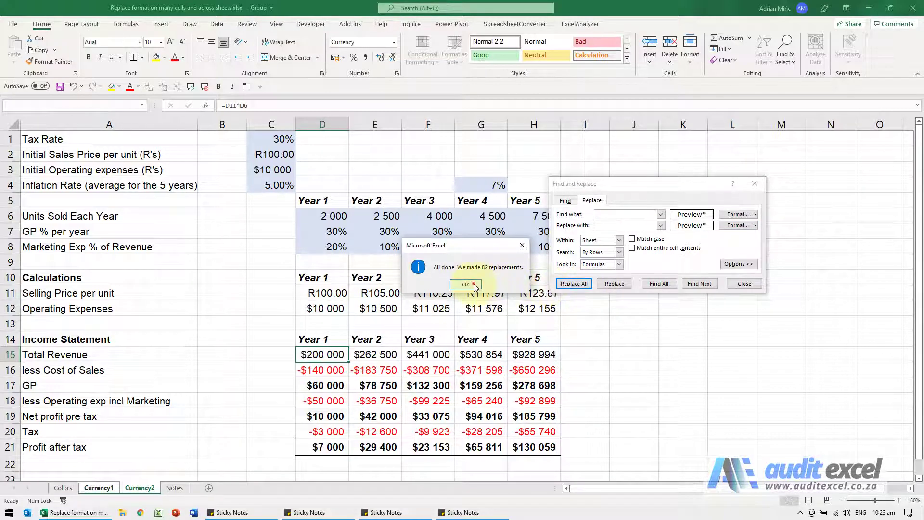
{"action": "left_click", "coordinate": [732, 287]}
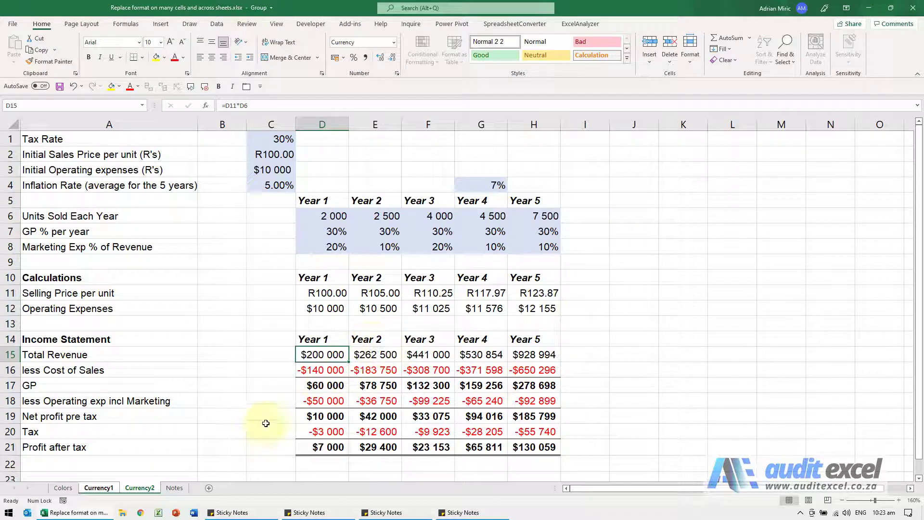
{"action": "left_click", "coordinate": [91, 488]}
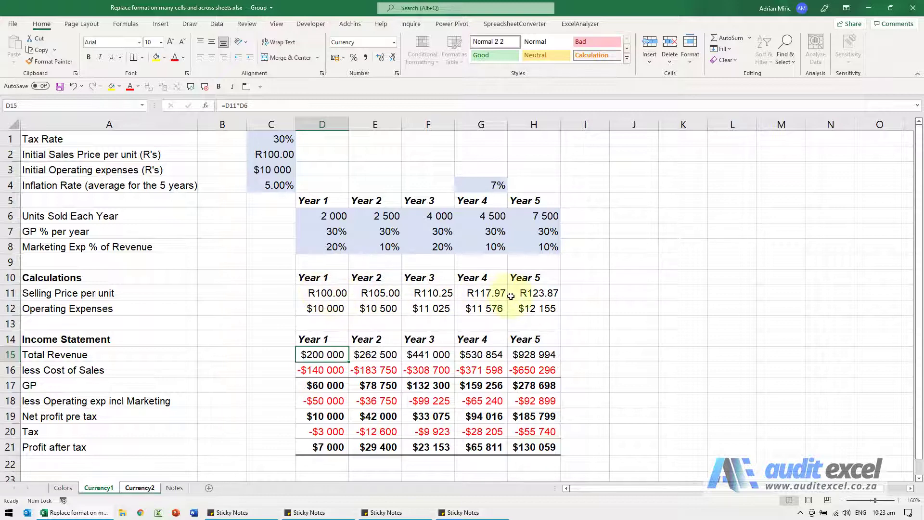
On the Colors sheet from cell C9, search for 'Revenue' and dismiss the not-found message
{"action": "left_click", "coordinate": [69, 488]}
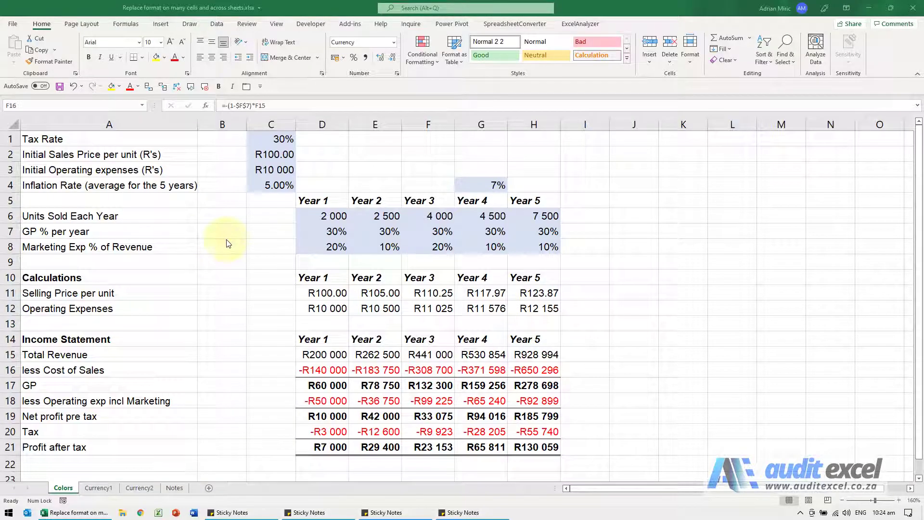
{"action": "left_click", "coordinate": [263, 250]}
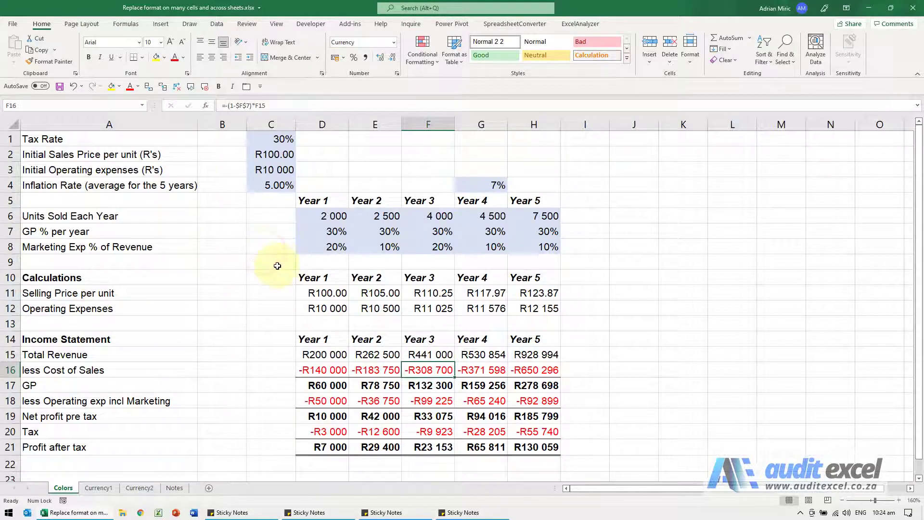
{"action": "left_click", "coordinate": [274, 264]}
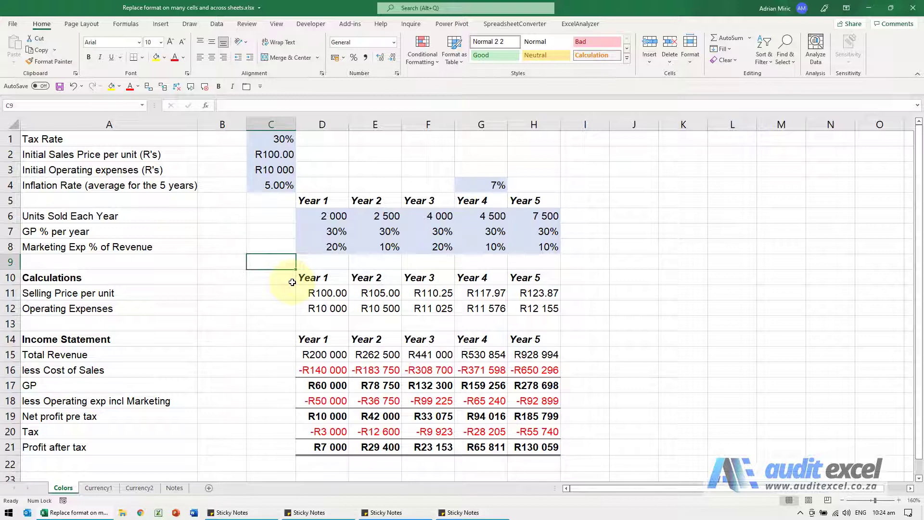
{"action": "key", "text": "ctrl+h"}
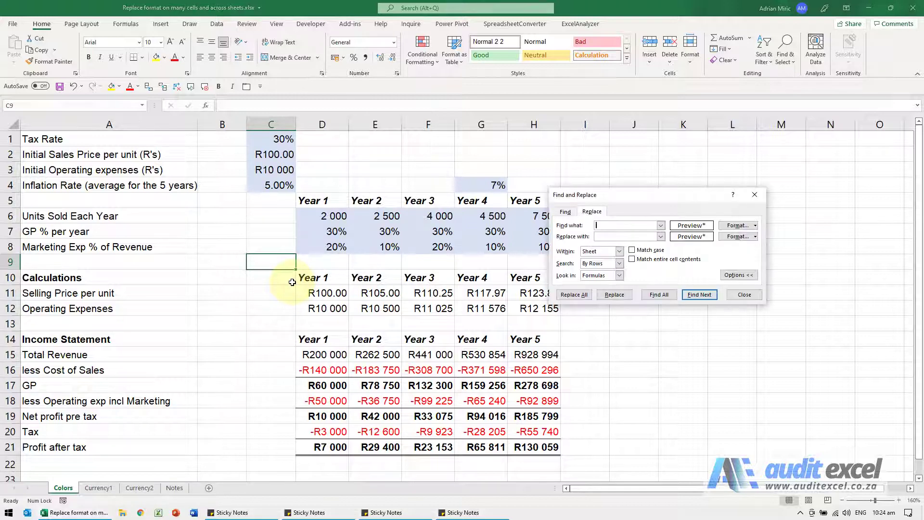
{"action": "left_click", "coordinate": [614, 226]}
{"action": "left_click", "coordinate": [697, 294]}
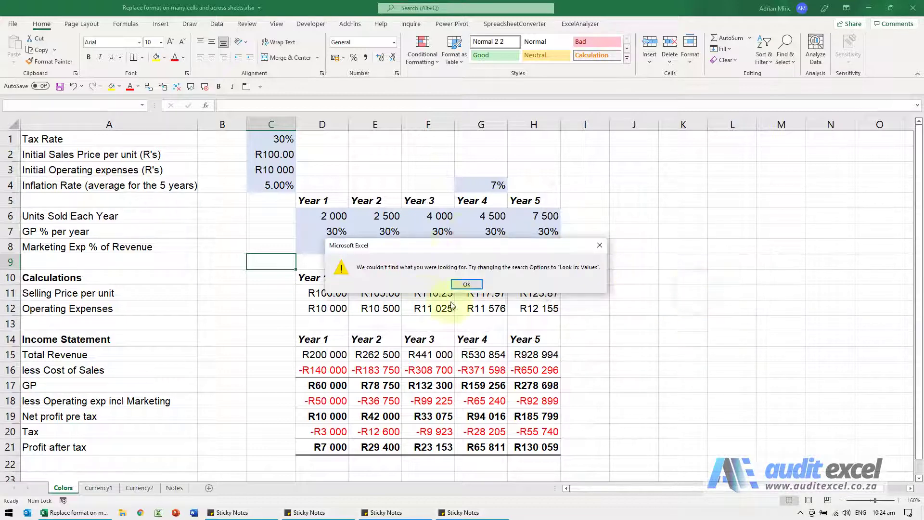
{"action": "left_click", "coordinate": [464, 284]}
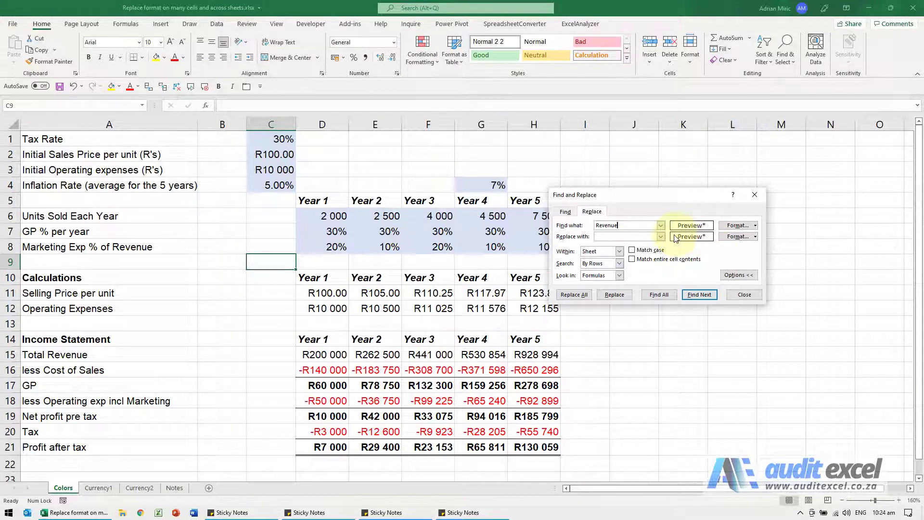
Clear the find and replacement formats so Find Next locates Total Revenue in A15
{"action": "left_click", "coordinate": [755, 228]}
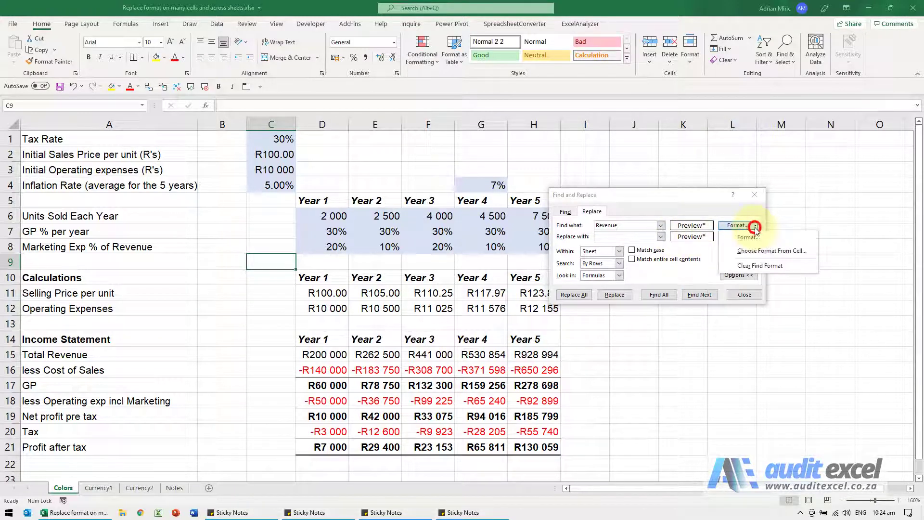
{"action": "left_click", "coordinate": [754, 262]}
{"action": "left_click", "coordinate": [755, 236]}
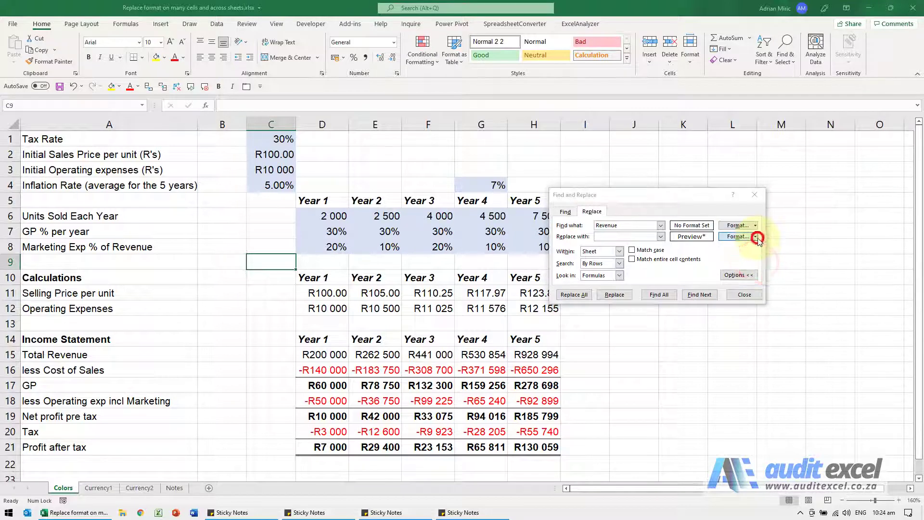
{"action": "left_click", "coordinate": [756, 272]}
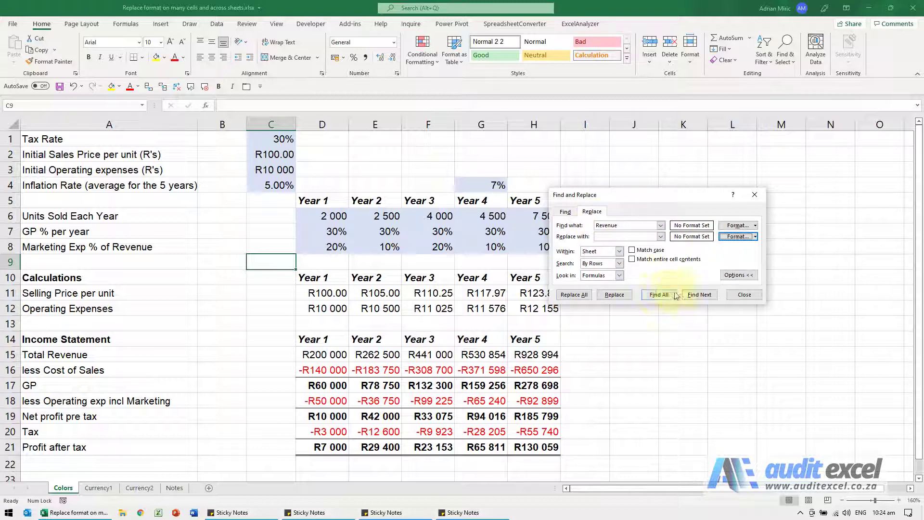
{"action": "left_click", "coordinate": [693, 296]}
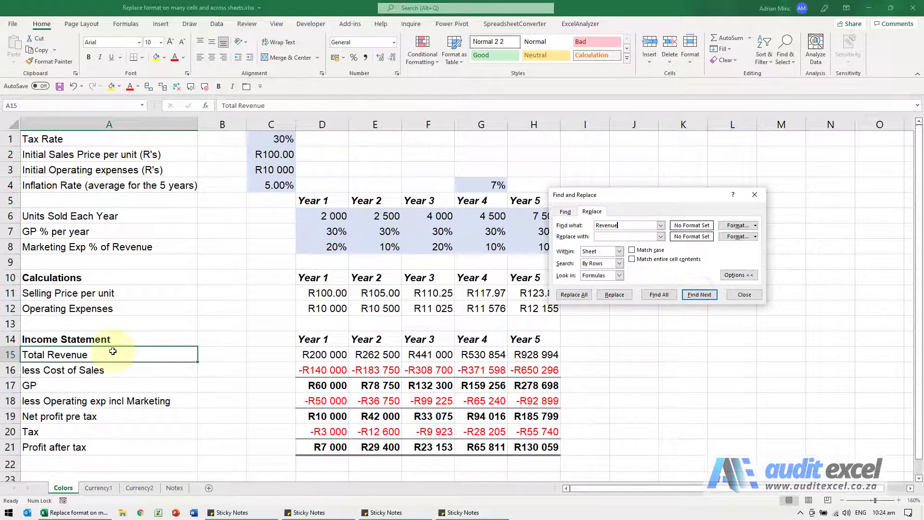
{"action": "left_click", "coordinate": [636, 222]}
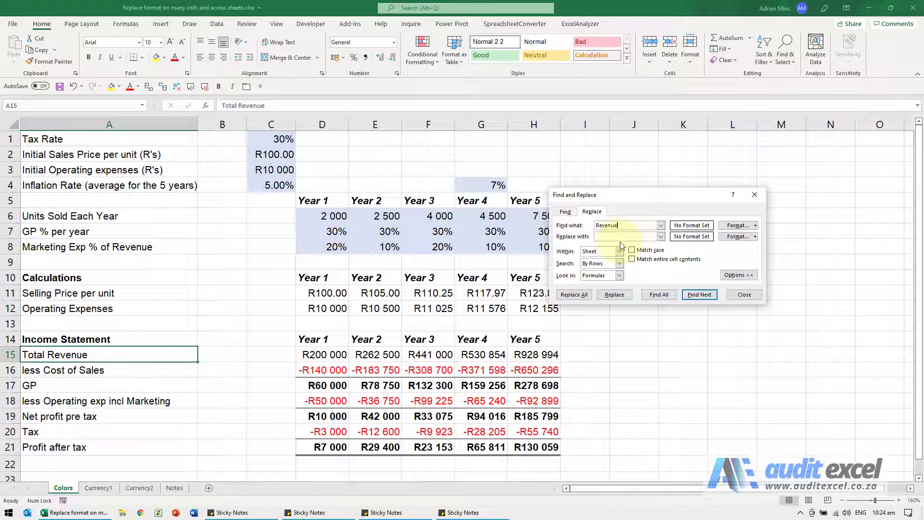